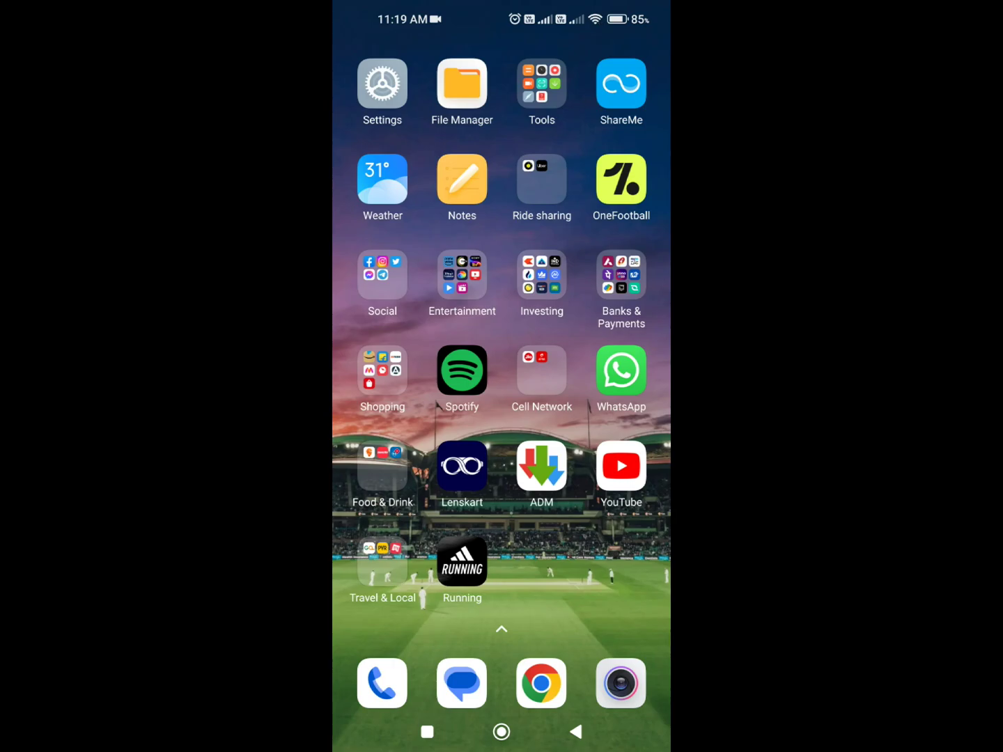
scroll(502, 377, "down", 3)
scroll(502, 376, "down", 10)
scroll(513, 363, "down", 5)
scroll(513, 363, "down", 2)
scroll(512, 362, "down", 5)
scroll(512, 363, "down", 2)
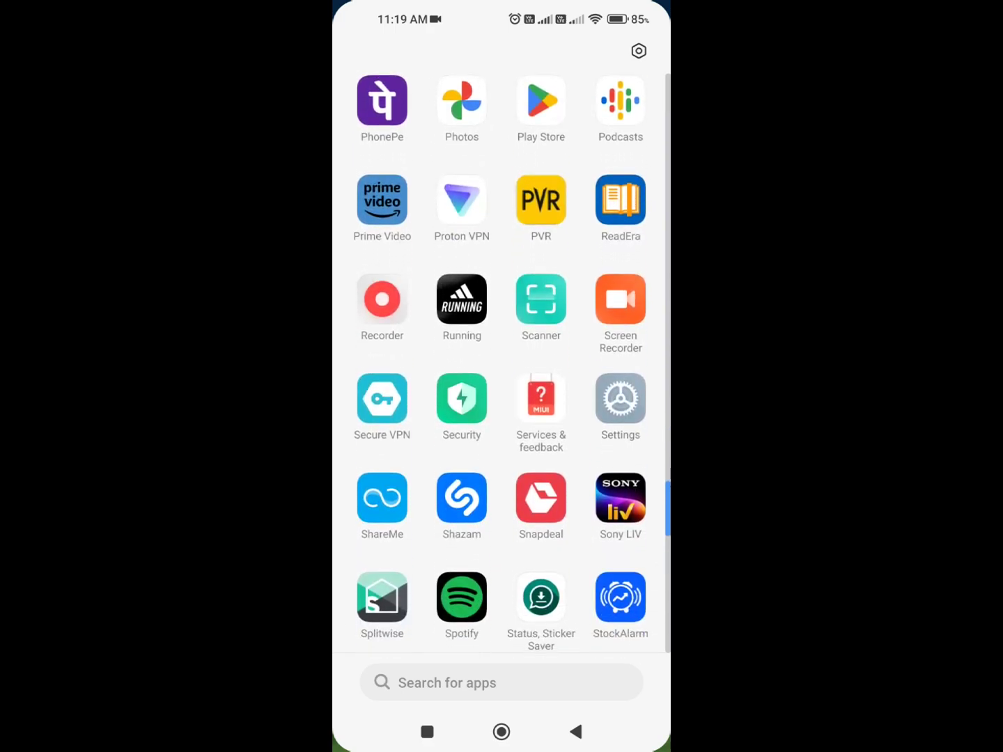
Step: Launch the Settings app from the app drawer
left_click(620, 399)
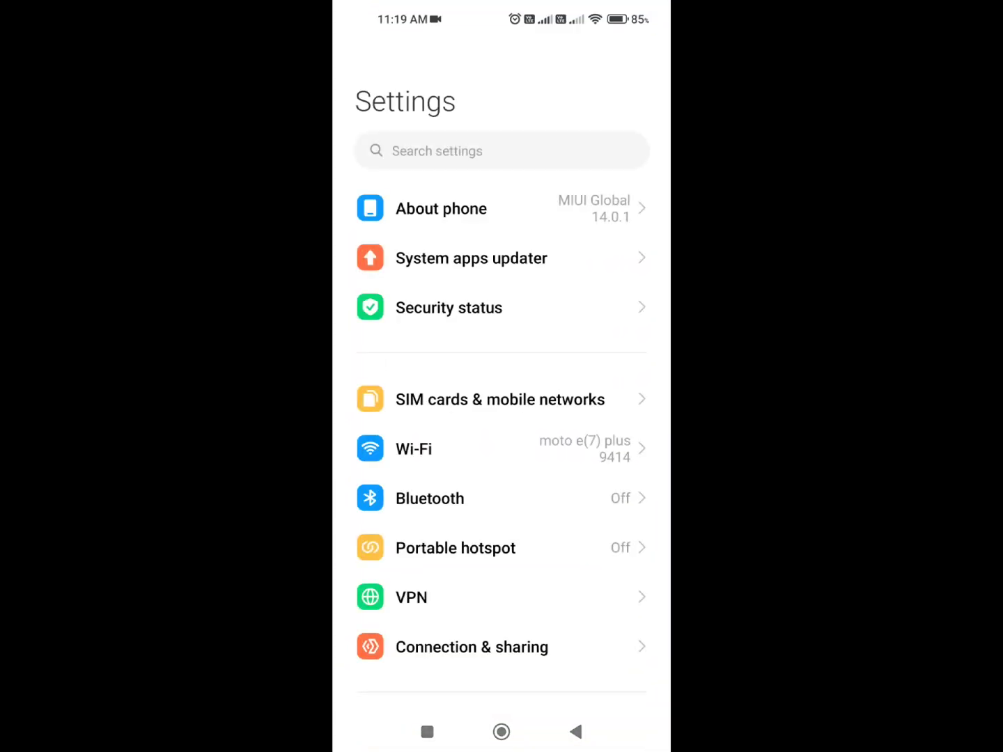
Step: Show the sharing QR code for the connected Wi-Fi network 'moto e(7) plus 9414'
left_click(413, 448)
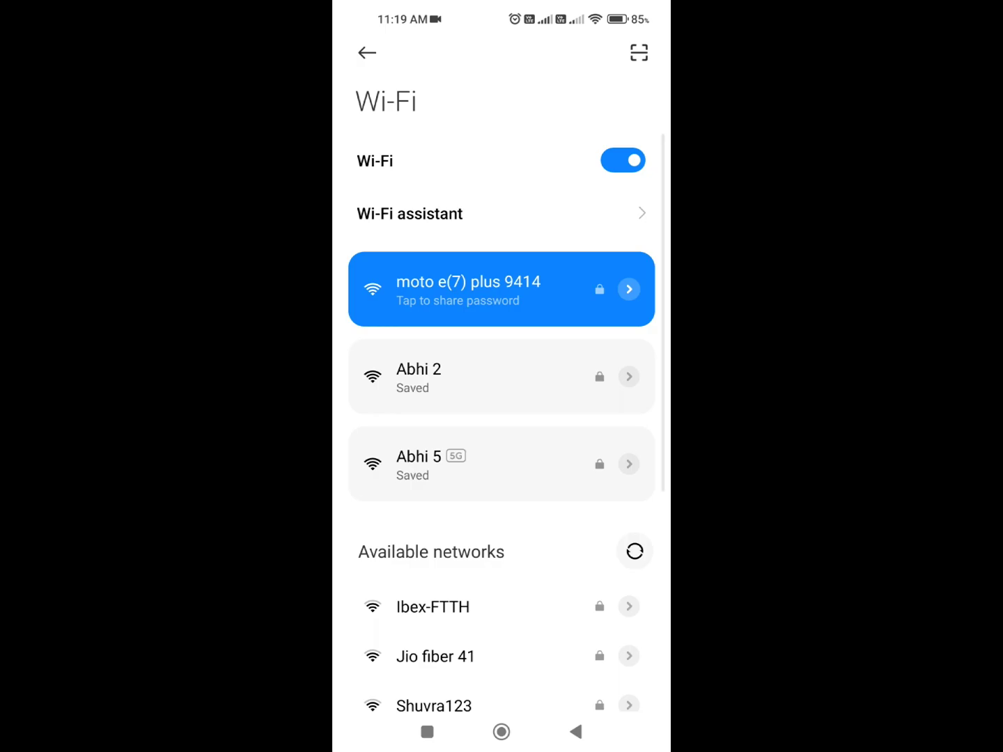
left_click(629, 289)
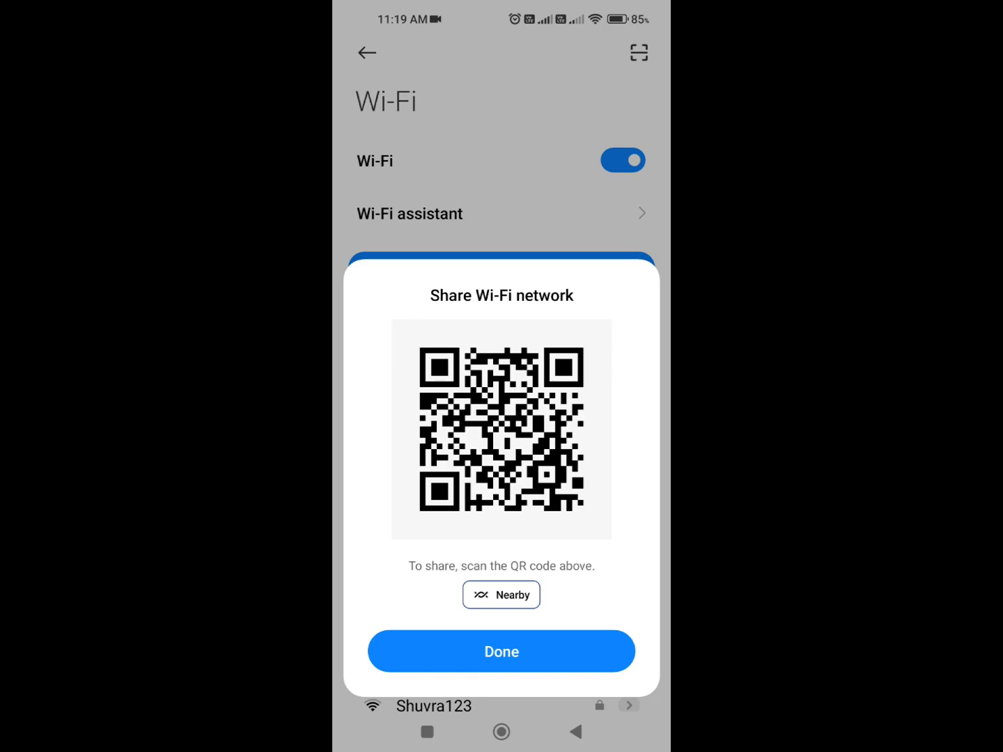
Step: Screenshot the Share Wi-Fi network QR code and go back to the home screen
key("Print")
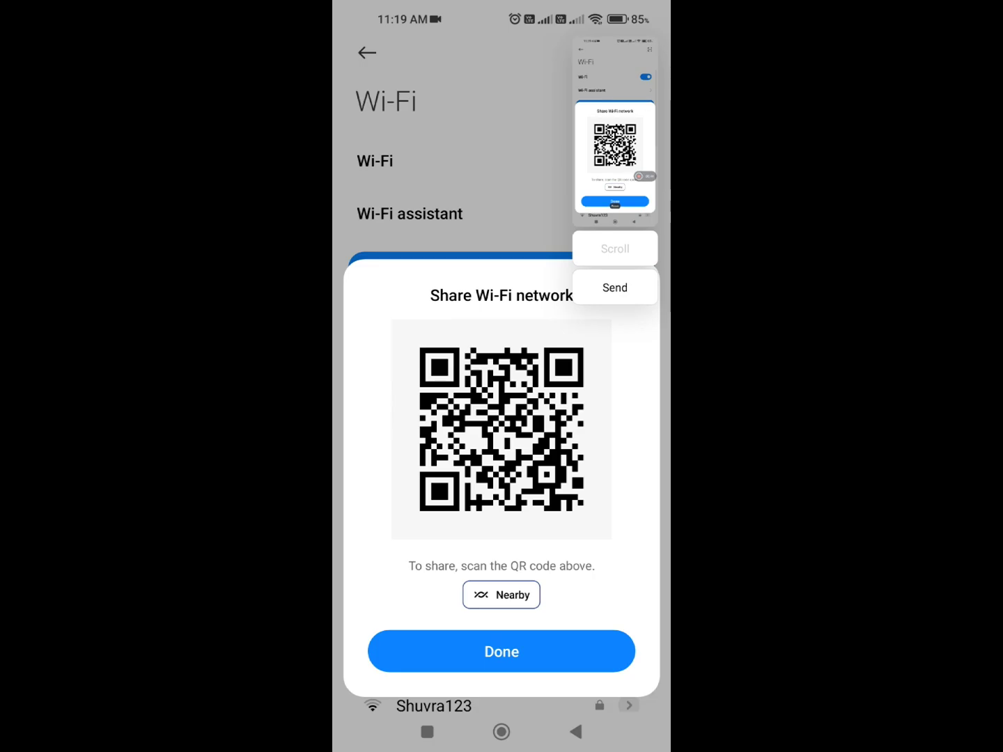
left_click(501, 732)
left_click(501, 731)
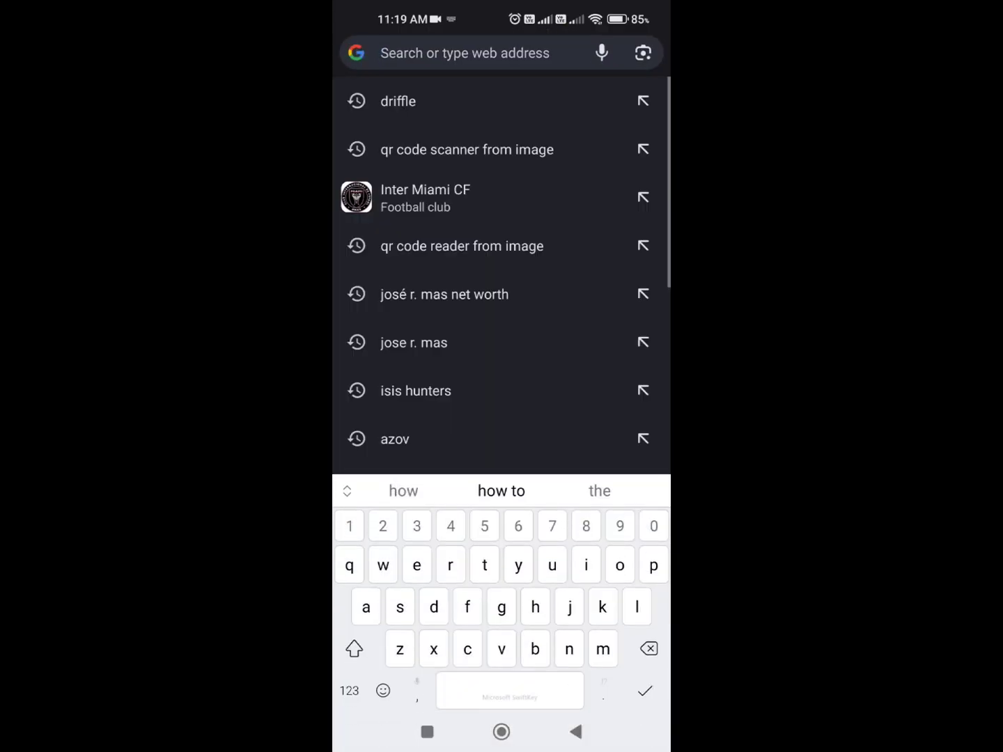
type("qr codw")
Step: Search Google in Chrome for 'qr code scanner from image'
key("BackSpace")
type("e")
key("Return")
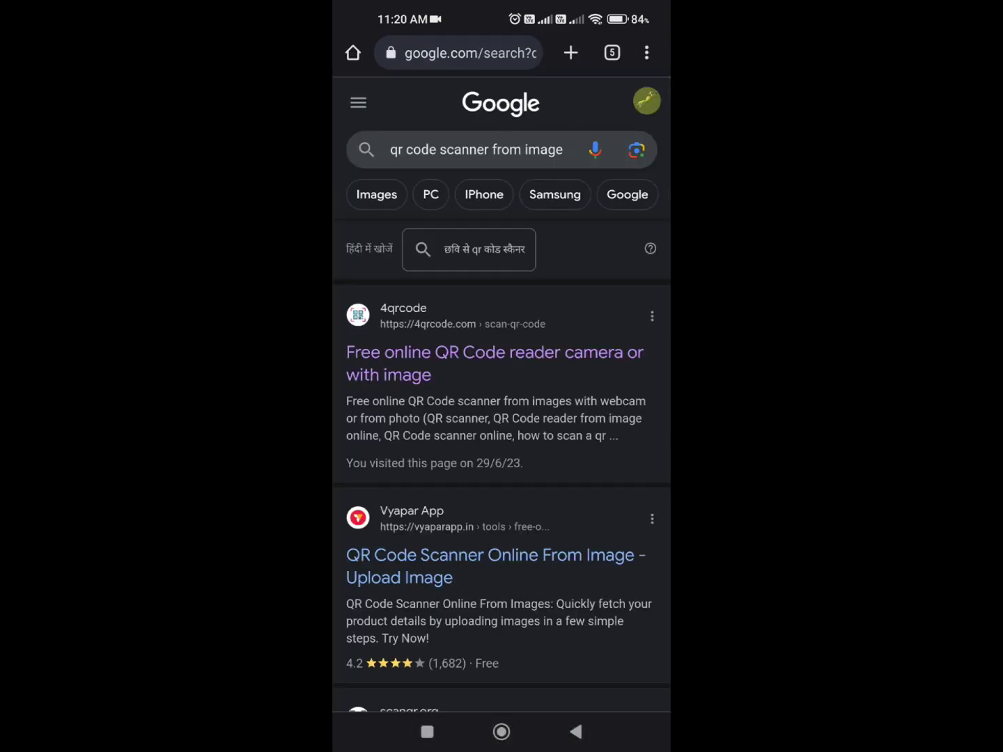
scroll(502, 416, "down", 2)
scroll(502, 416, "up", 2)
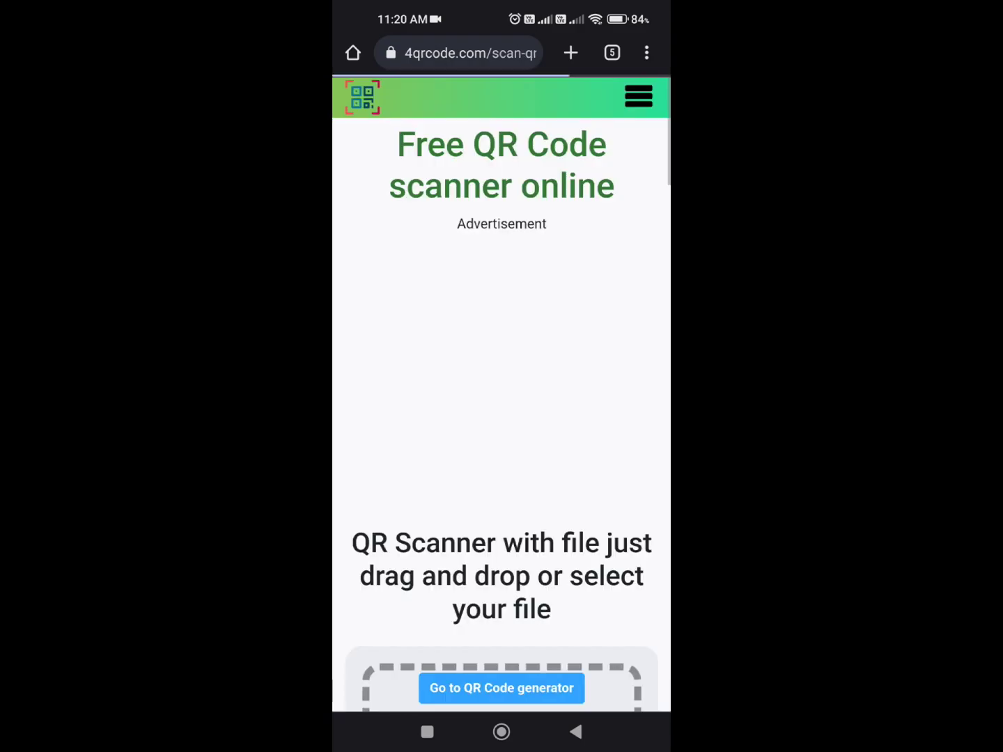
scroll(502, 392, "down", 5)
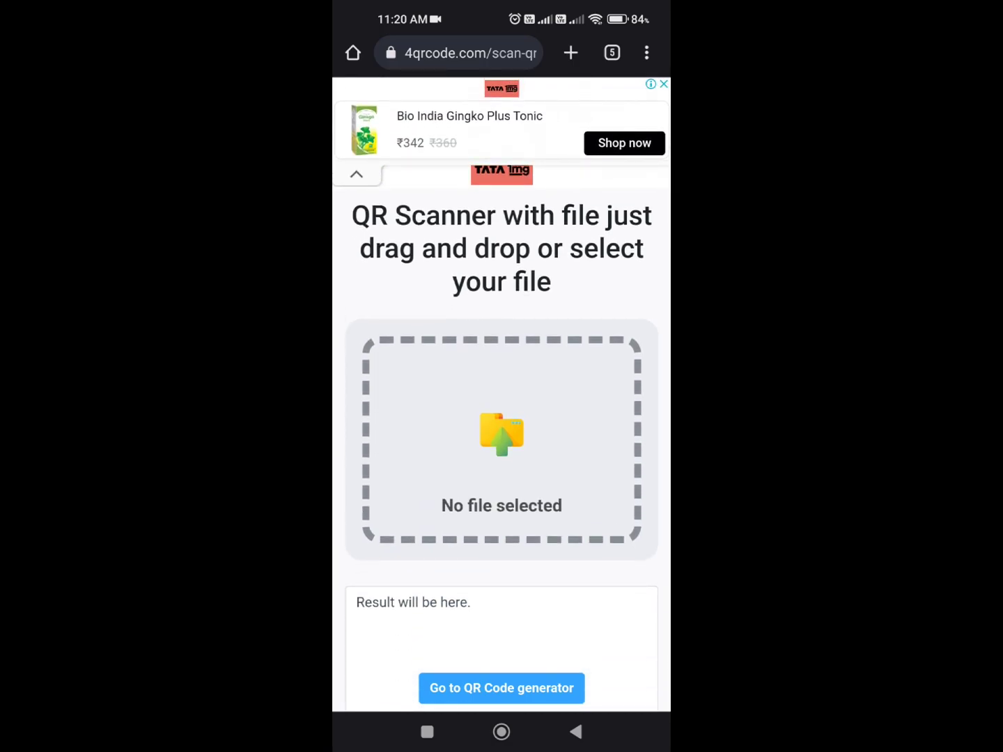
Step: Upload the recent Wi-Fi QR screenshot from Files into 4qrcode's scanner
left_click(502, 435)
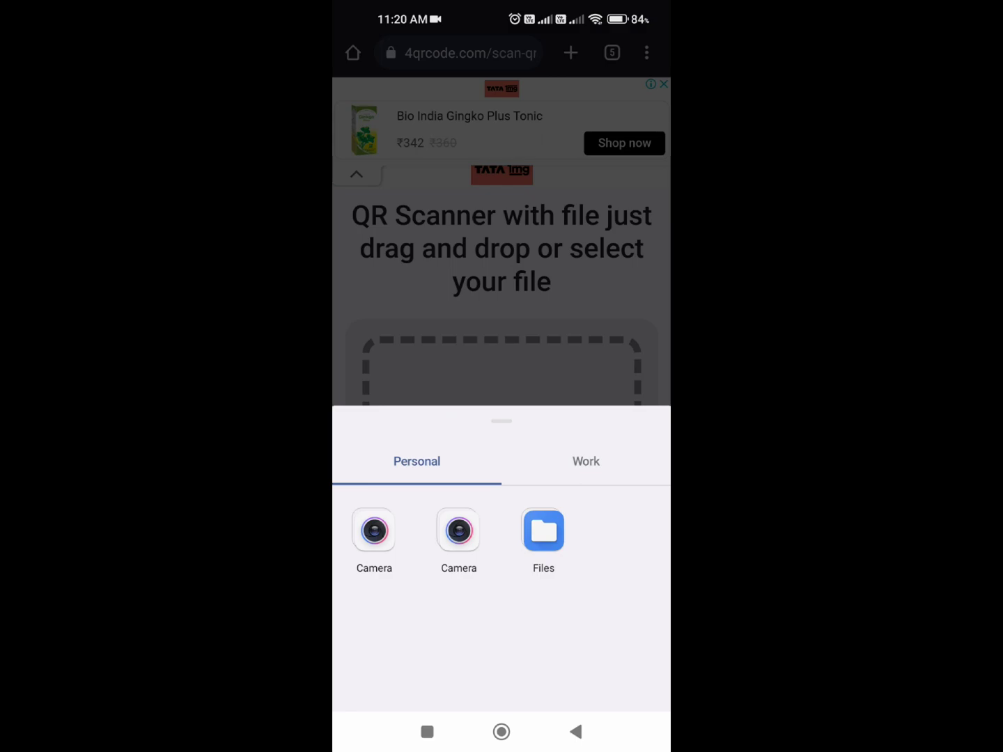
left_click(543, 530)
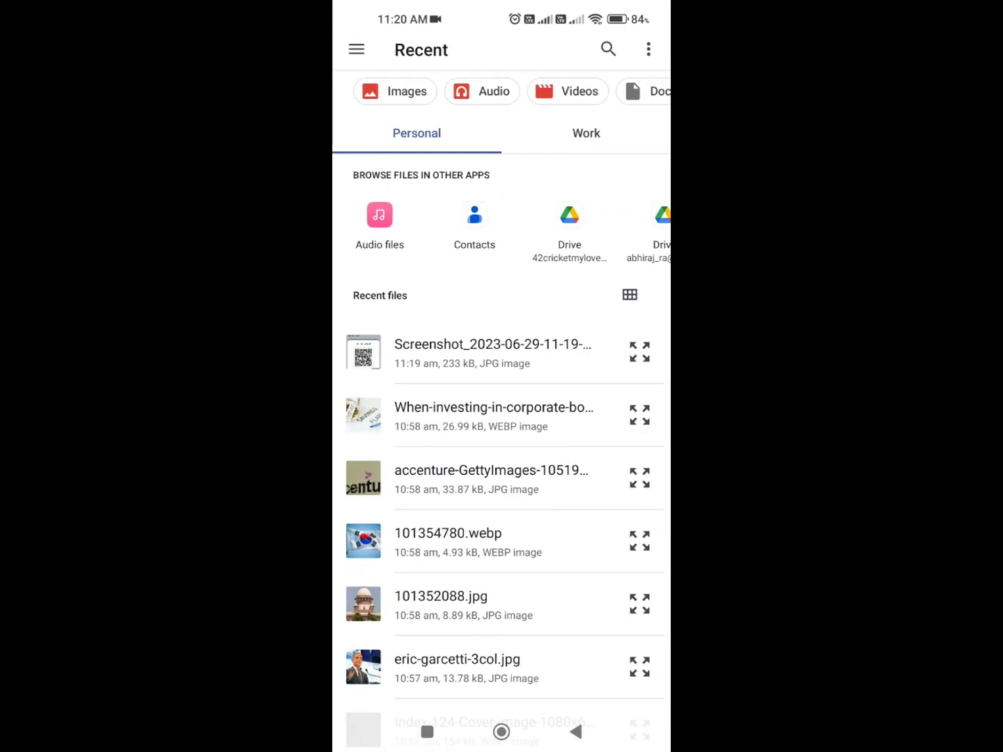
left_click(493, 351)
scroll(501, 392, "down", 2)
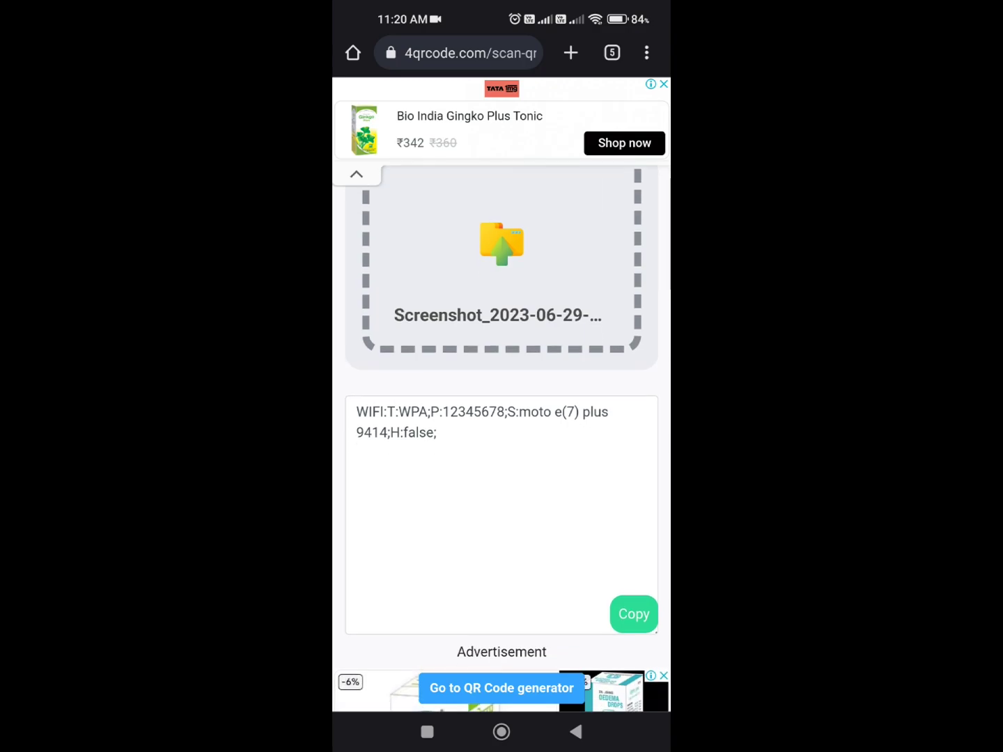
double_click(473, 411)
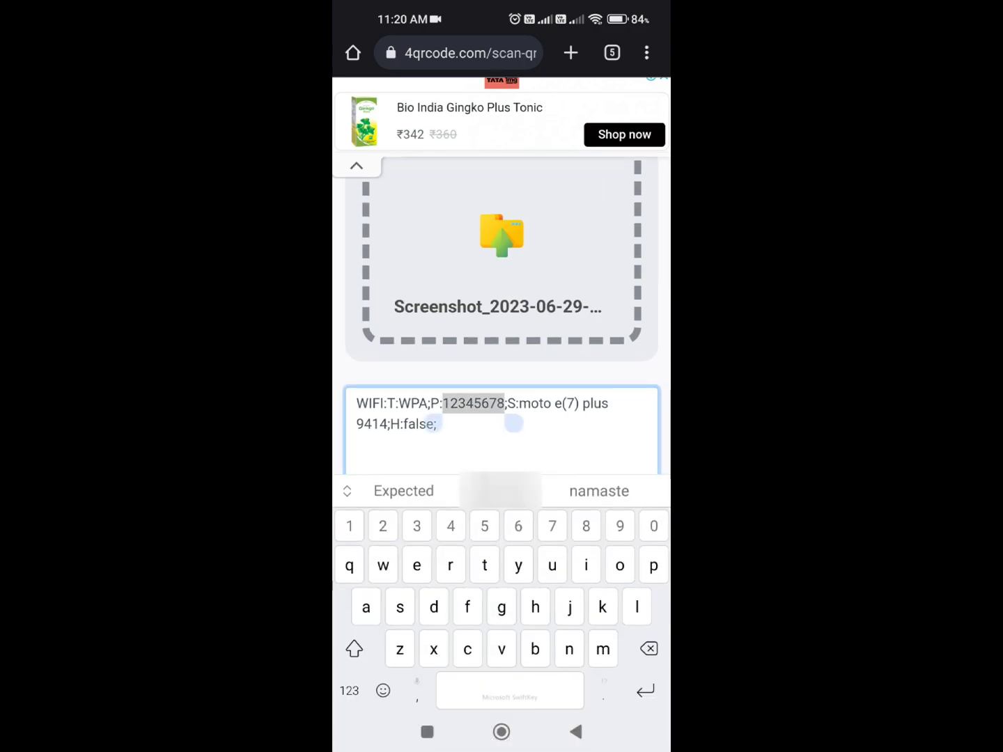